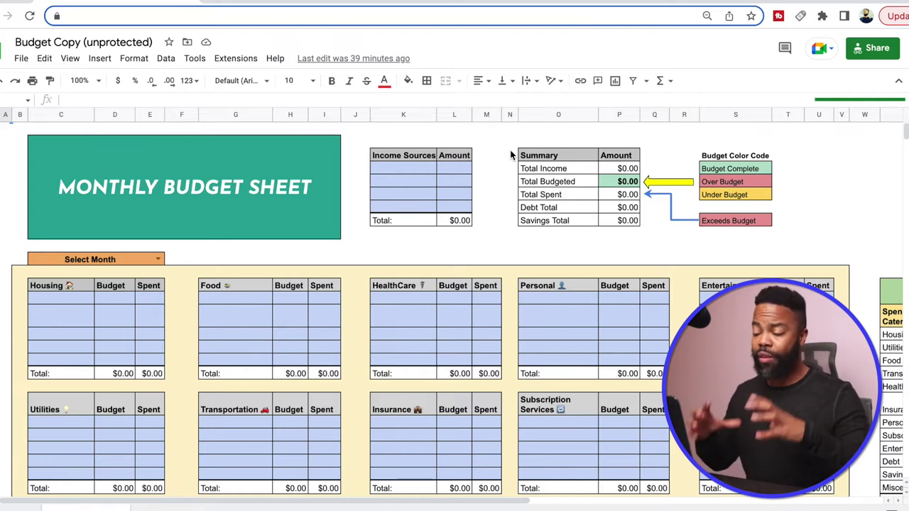
- Enter Job 1 earning 4,000 as the first income source
scroll(512, 269, "down", 3)
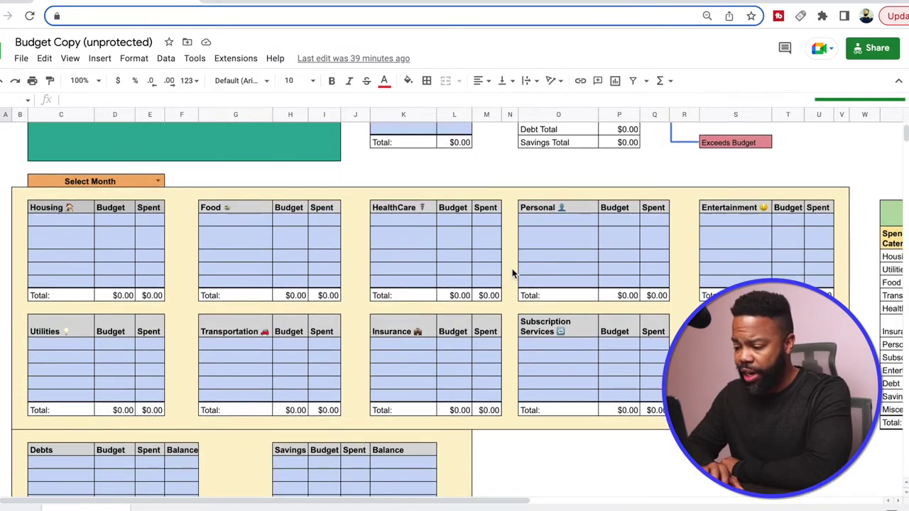
scroll(512, 268, "down", 1)
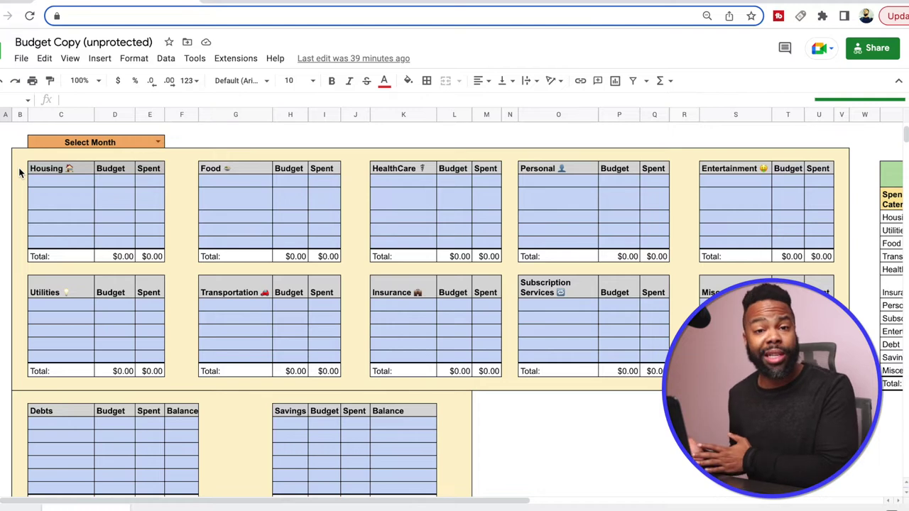
scroll(20, 172, "down", 2)
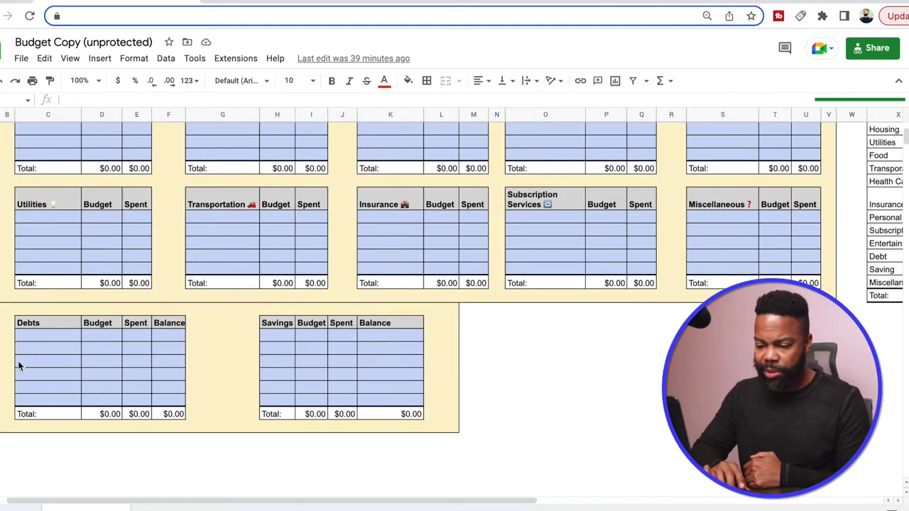
scroll(250, 384, "left", 1)
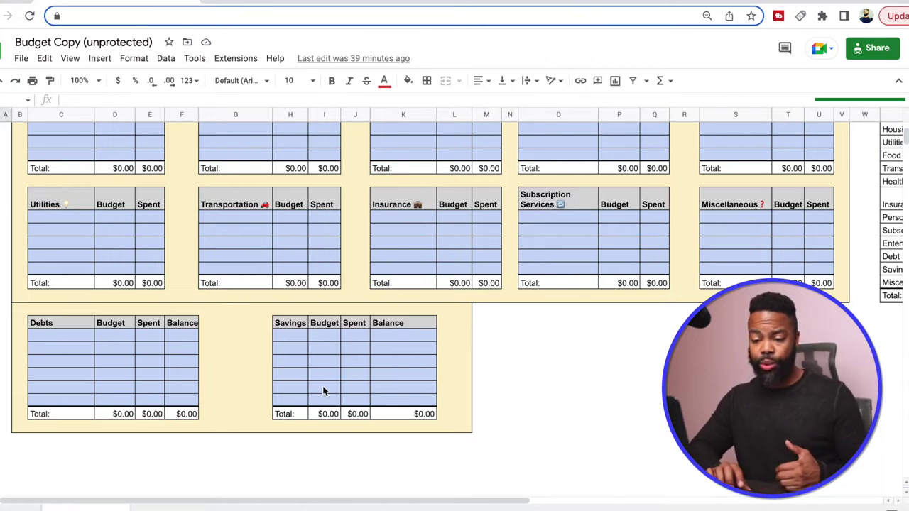
scroll(613, 351, "right", 10)
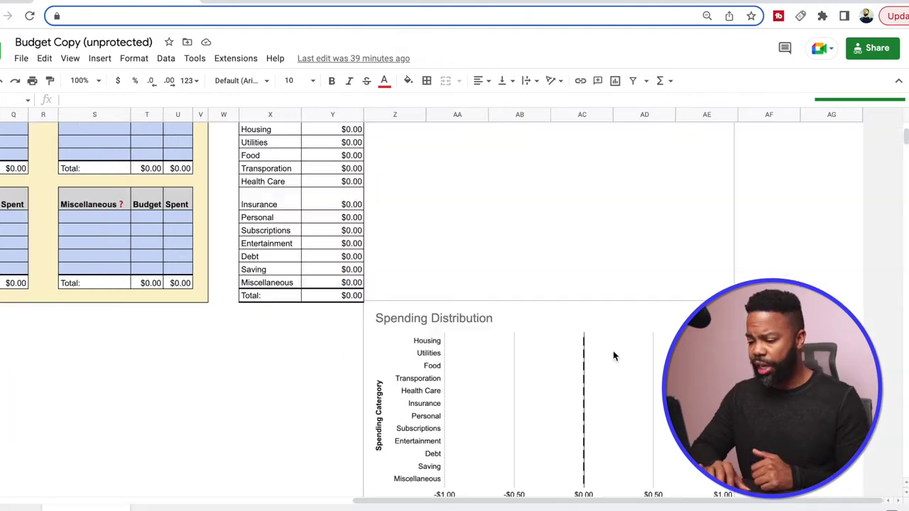
scroll(613, 351, "up", 3)
scroll(612, 351, "down", 1)
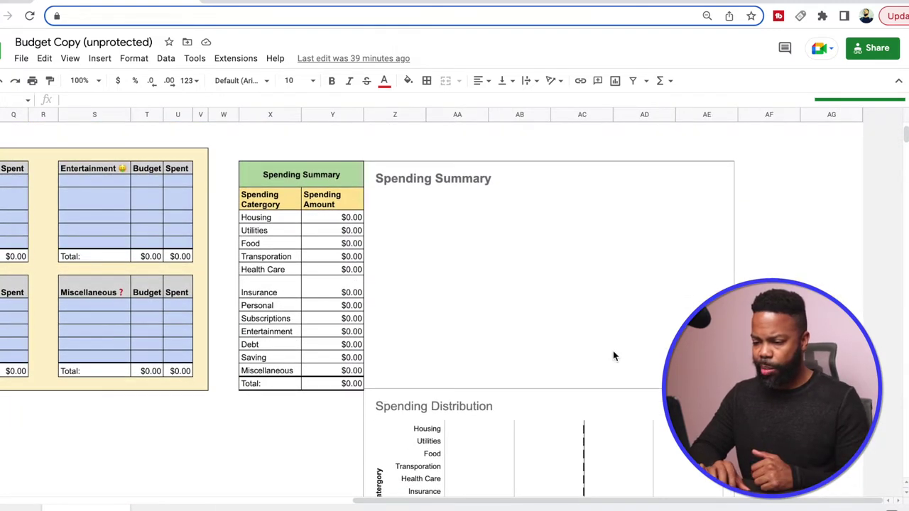
scroll(614, 357, "down", 1)
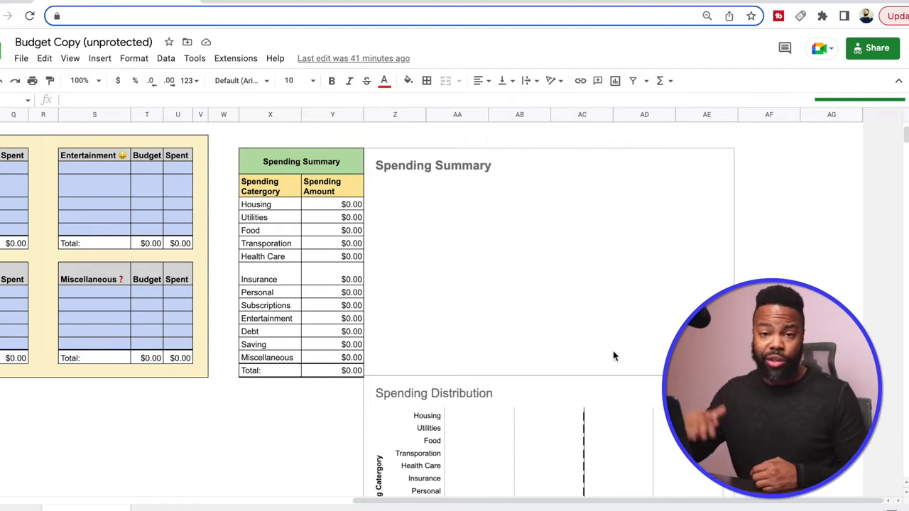
scroll(614, 356, "down", 2)
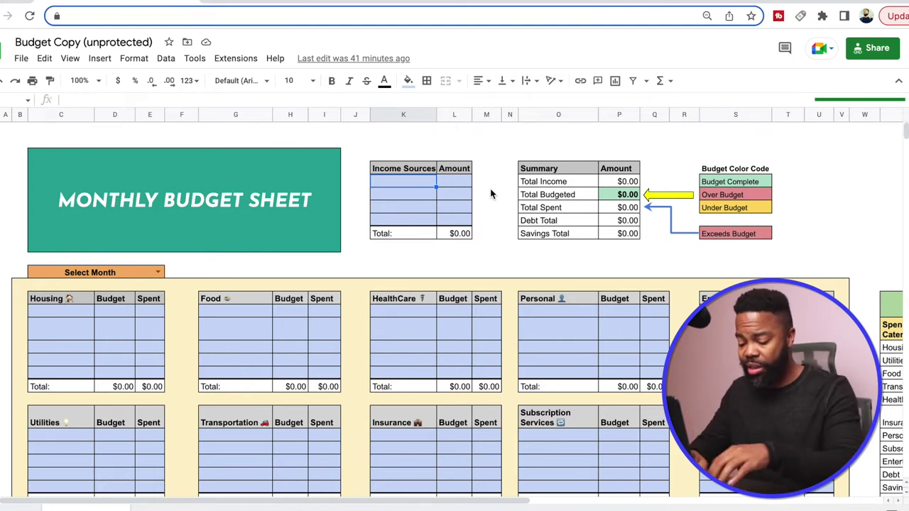
type("Jon")
key("BackSpace")
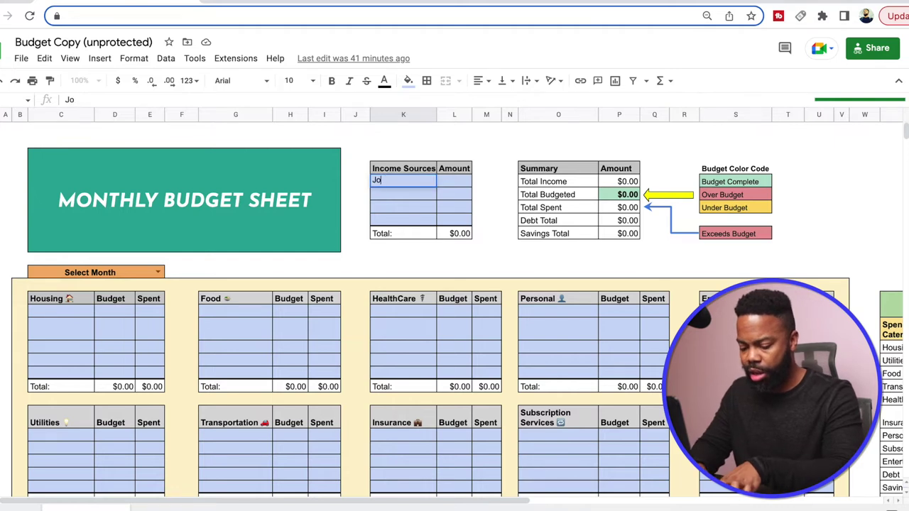
type("b 1")
key("Tab")
type("4,000")
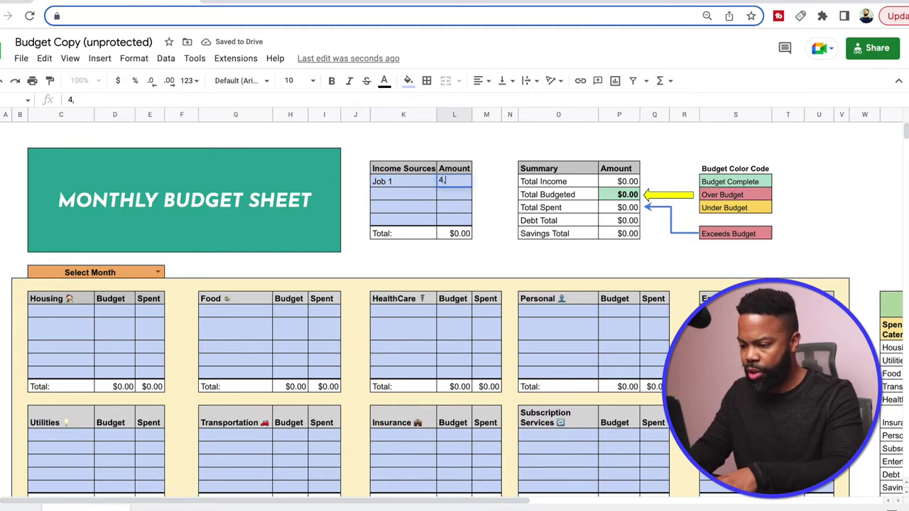
left_click(485, 198)
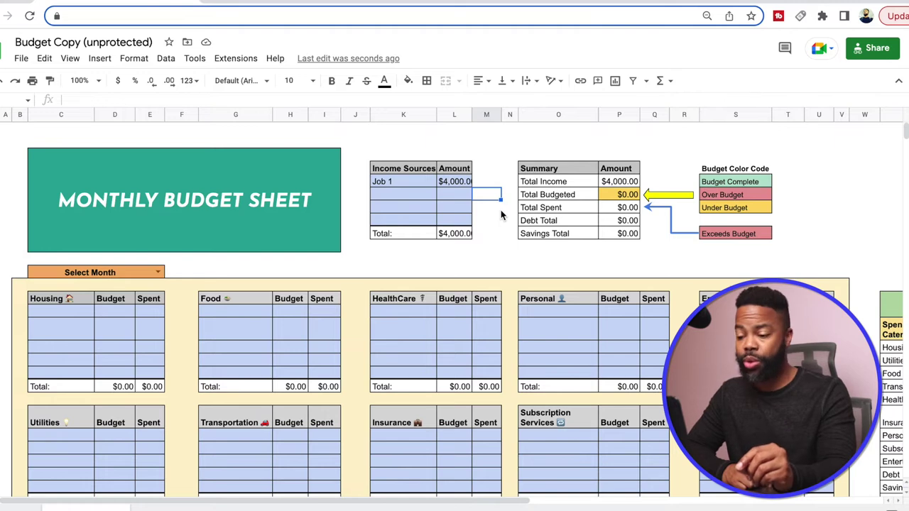
- Add Side Hustle earning 1,000 in the income row below Job 1
scroll(514, 278, "down", 2)
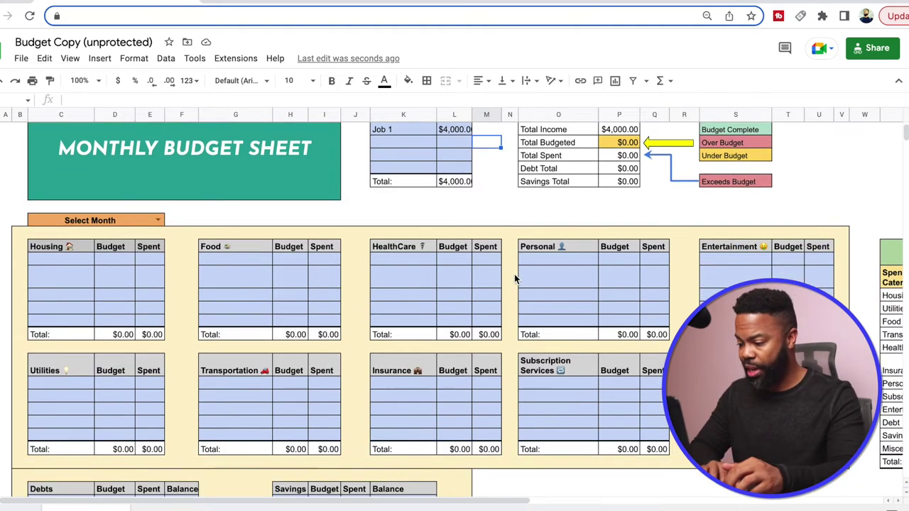
scroll(514, 278, "down", 2)
scroll(518, 277, "right", 4)
scroll(517, 278, "left", 4)
scroll(404, 177, "up", 3)
left_click(401, 172)
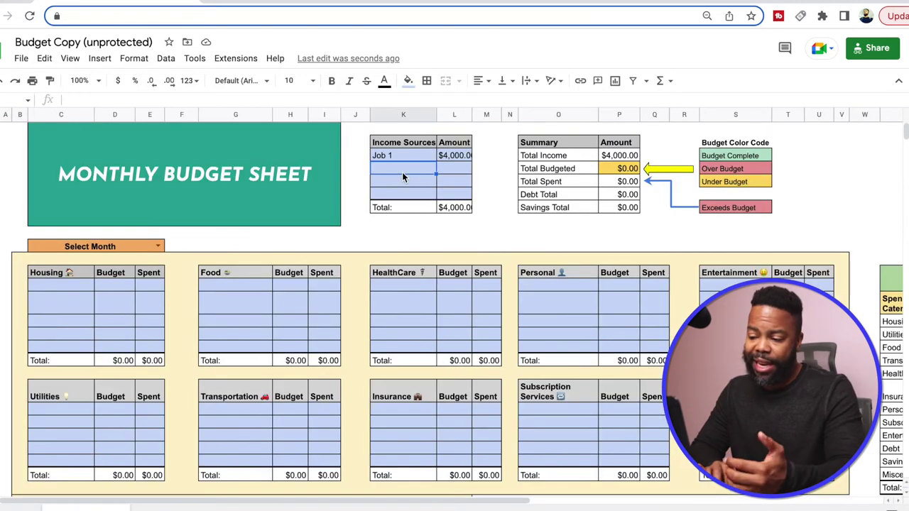
scroll(402, 176, "up", 1)
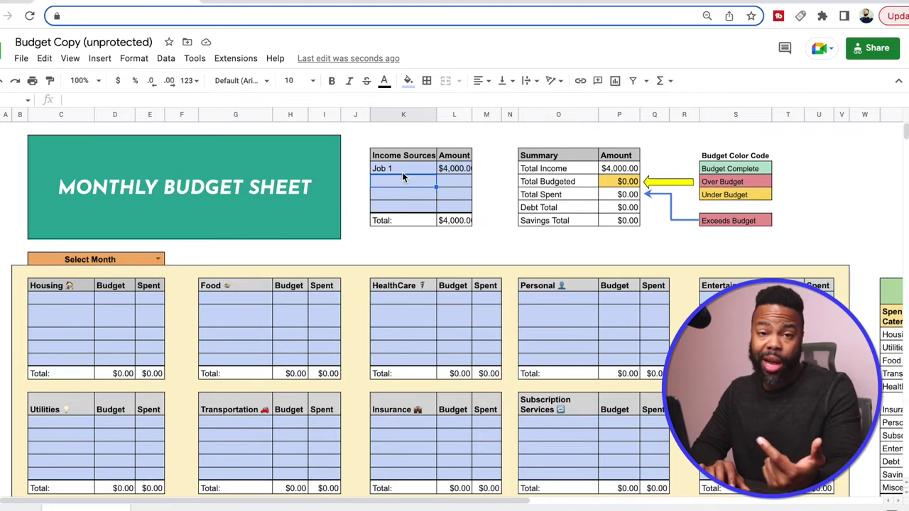
type("Side Hustle")
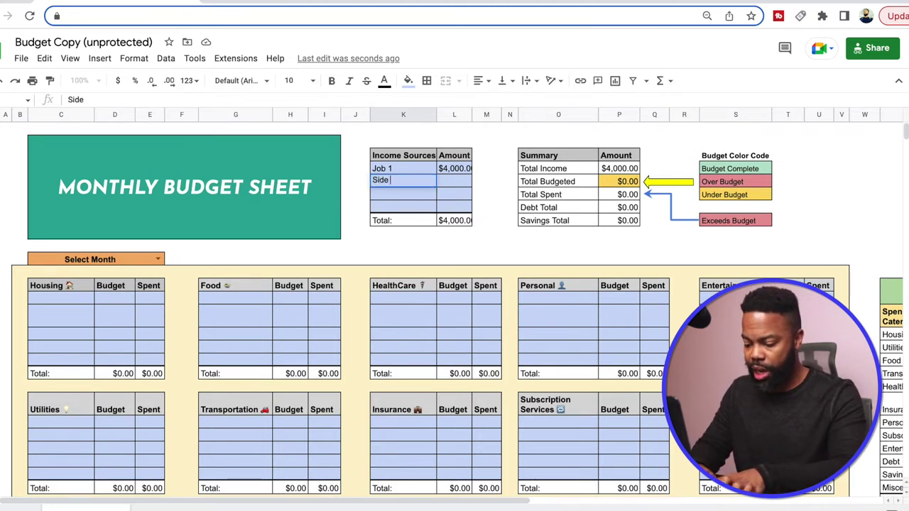
key("Tab")
type("1,000")
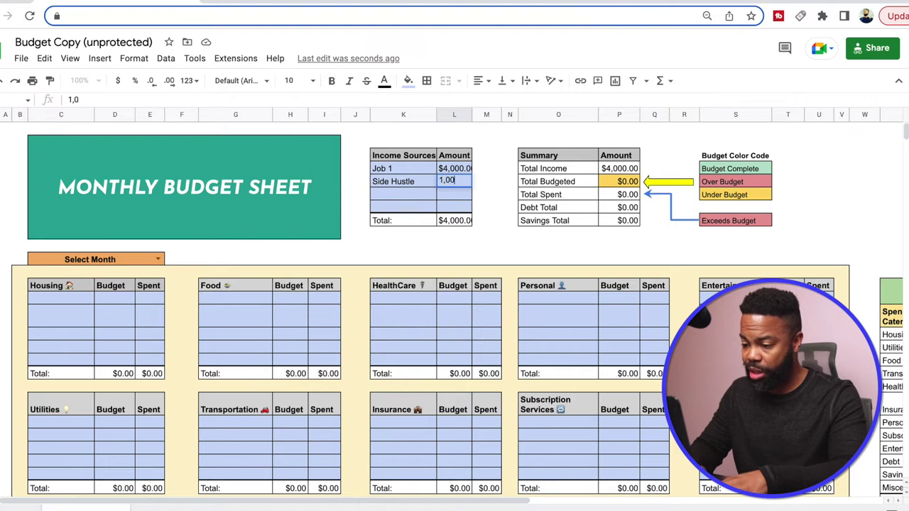
key("Return")
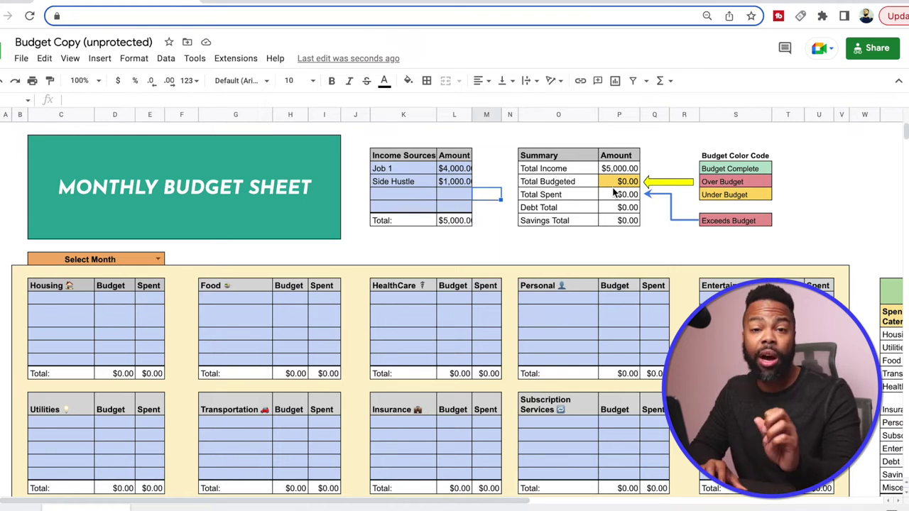
scroll(615, 192, "down", 1)
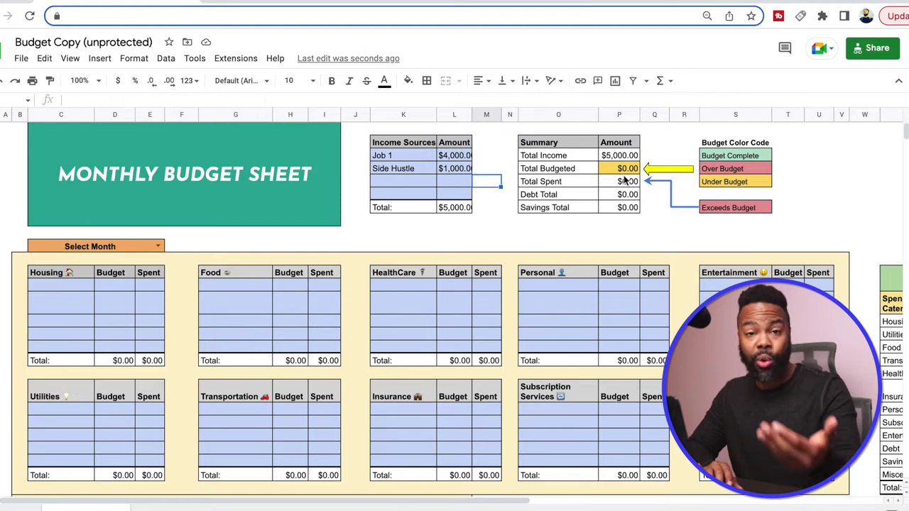
scroll(346, 257, "down", 2)
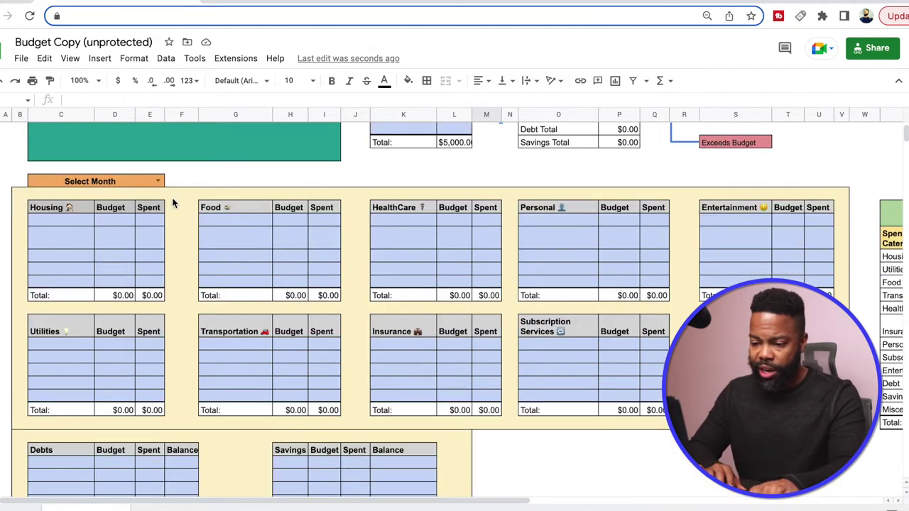
- Set the budget month to November
left_click(157, 182)
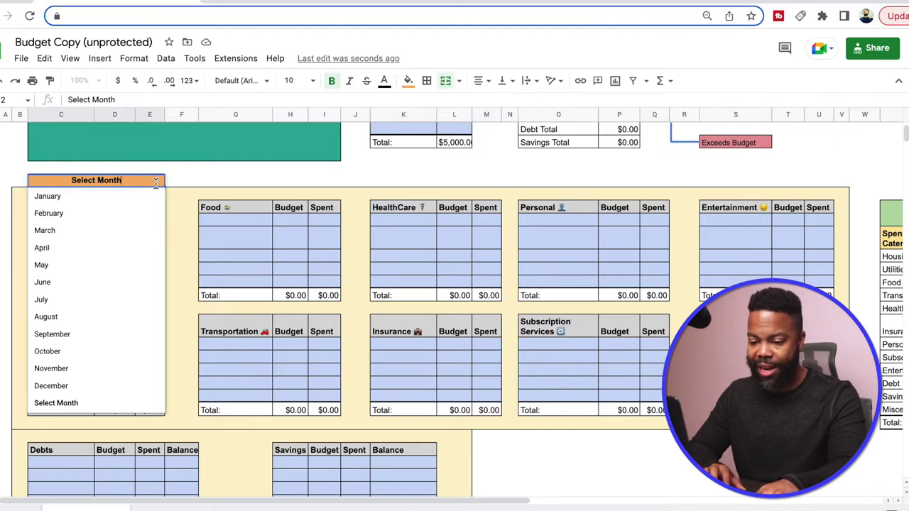
left_click(82, 369)
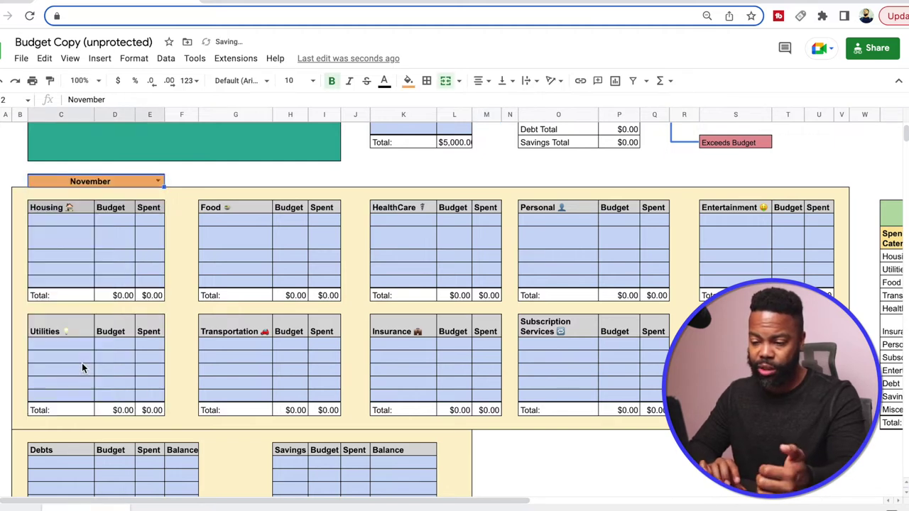
key("Down")
key("Down")
key("Down")
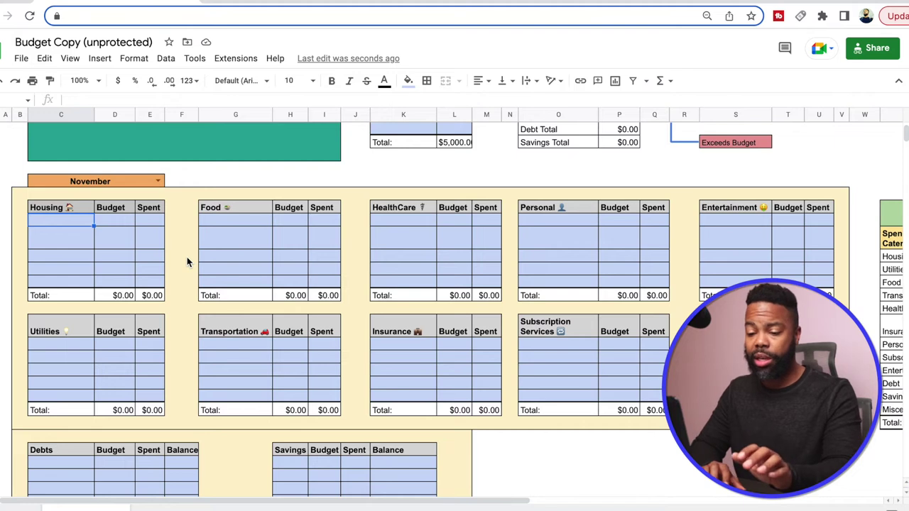
- Fill the Housing budgets: Mortage 2500, Repairs 400, HOA 100
type("M")
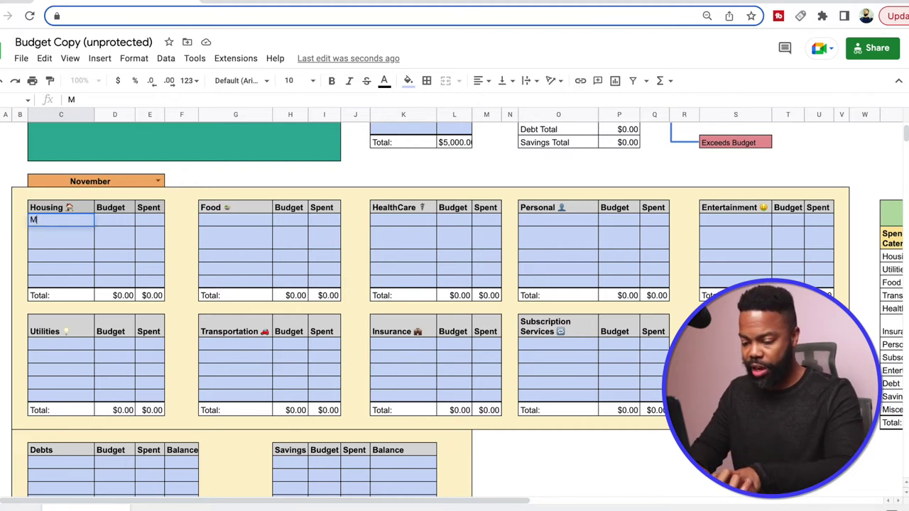
type("o")
type("rtage")
key("Tab")
type("2500")
key("Return")
type("Rep")
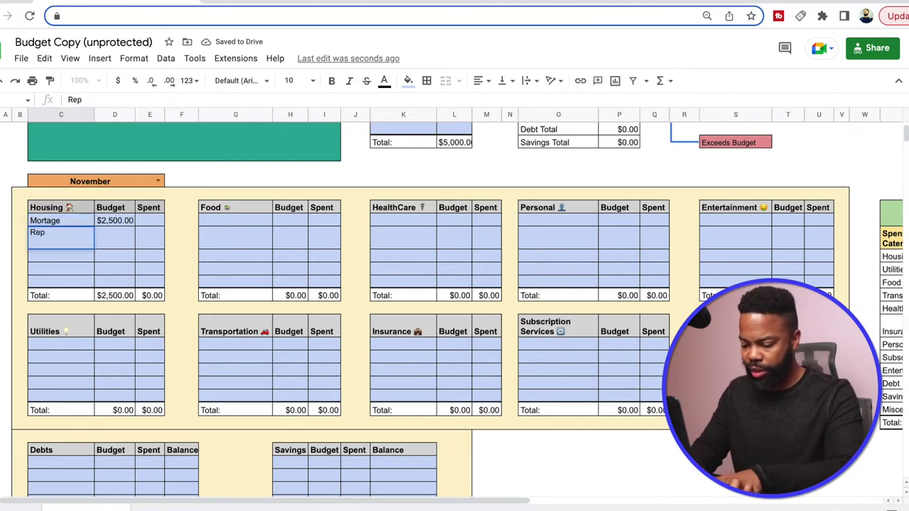
type("airs")
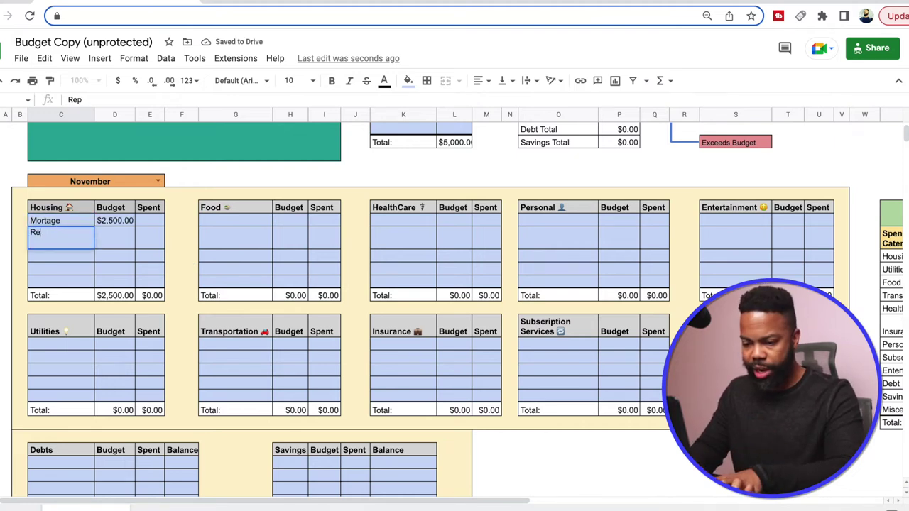
key("Tab")
type("400")
key("Return")
type("HOA")
key("Tab")
type("100")
- Fill the Food budgets: Groceries 500 and Rest. 200
left_click(242, 220)
type("Groceries")
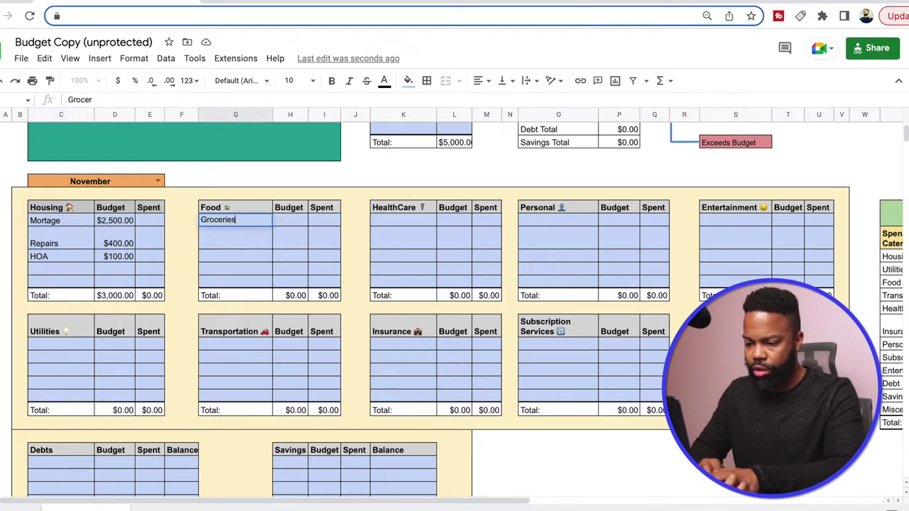
key("Return")
type("Rest.")
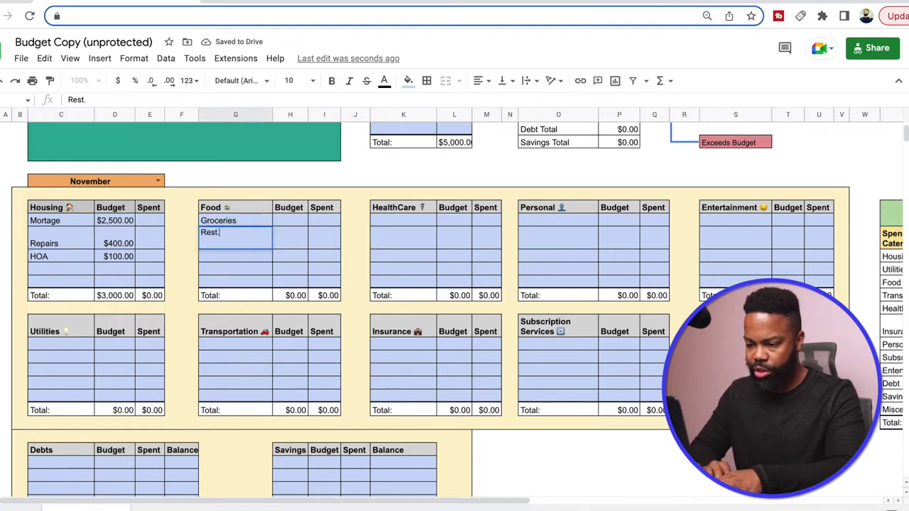
left_click(293, 223)
type("500")
key("Return")
key("Down")
type("200")
key("Return")
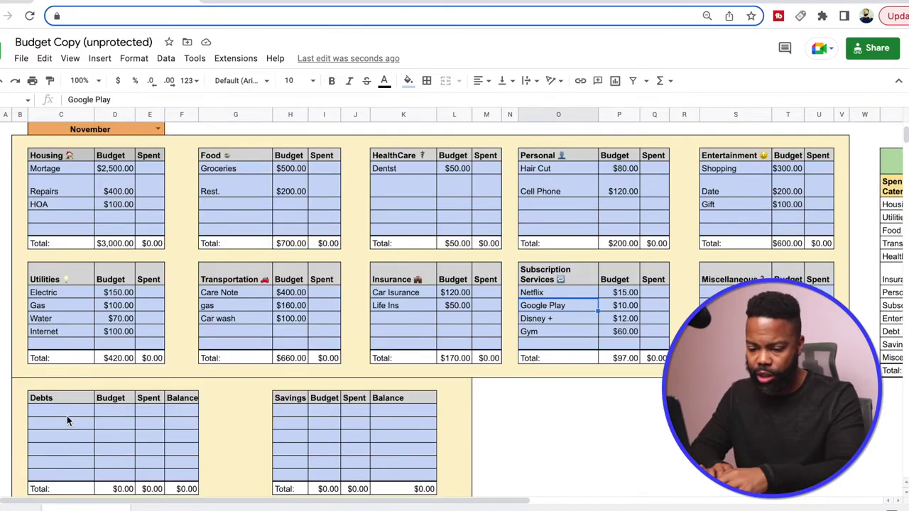
- List Car Note, Credit Card and Student in the Debts table
left_click(66, 416)
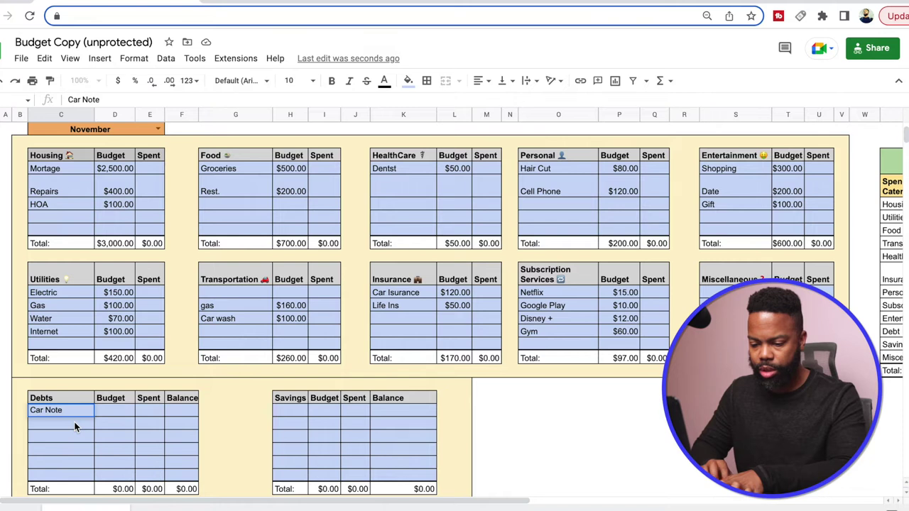
key("Return")
type("Credit")
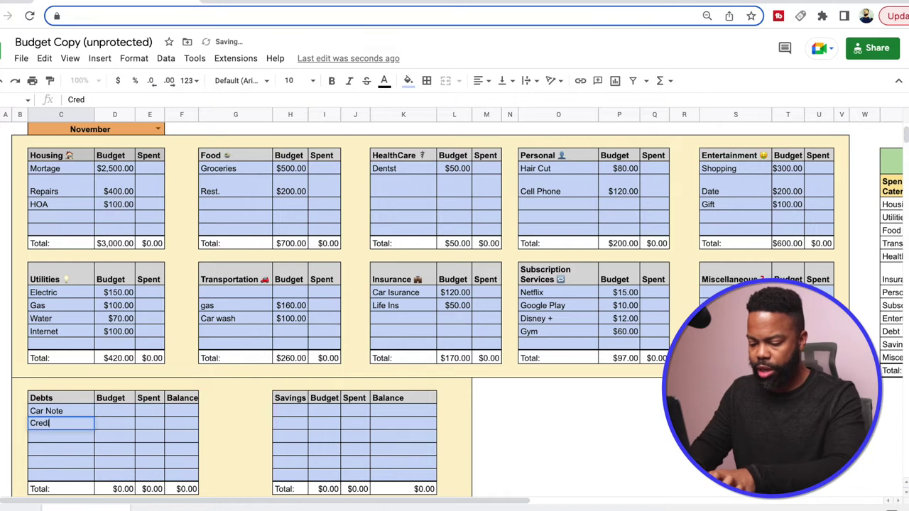
type(" Card")
key("Return")
type("Student Loan")
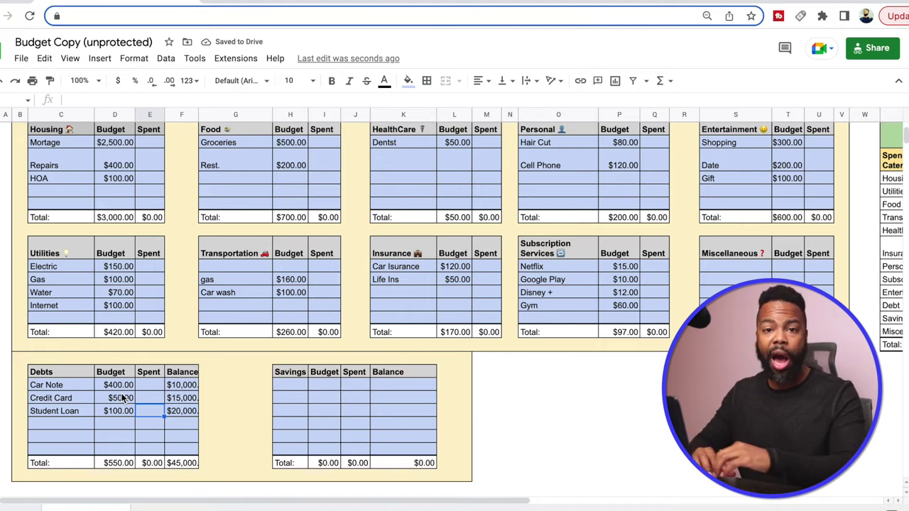
- Add a Vacation savings line with a 200 budget
left_click(291, 386)
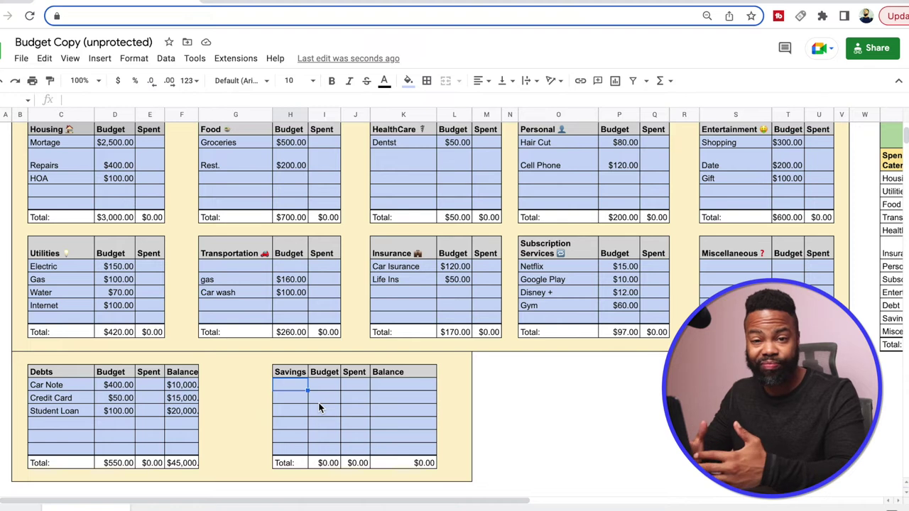
type("Vacation")
left_click(329, 389)
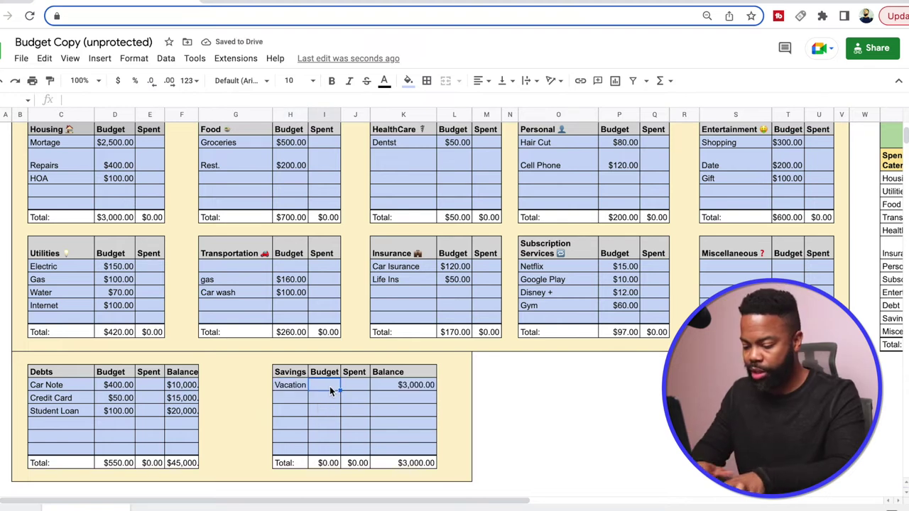
type("200")
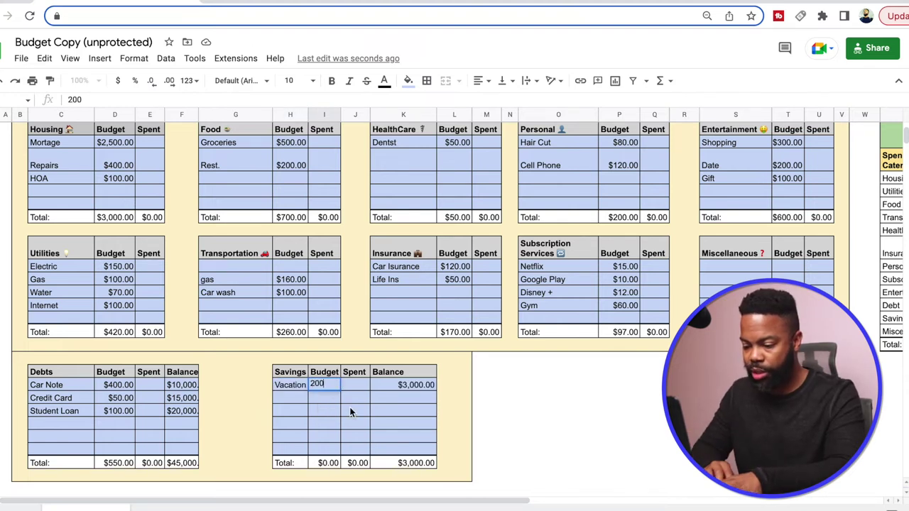
left_click(349, 407)
scroll(472, 322, "up", 5)
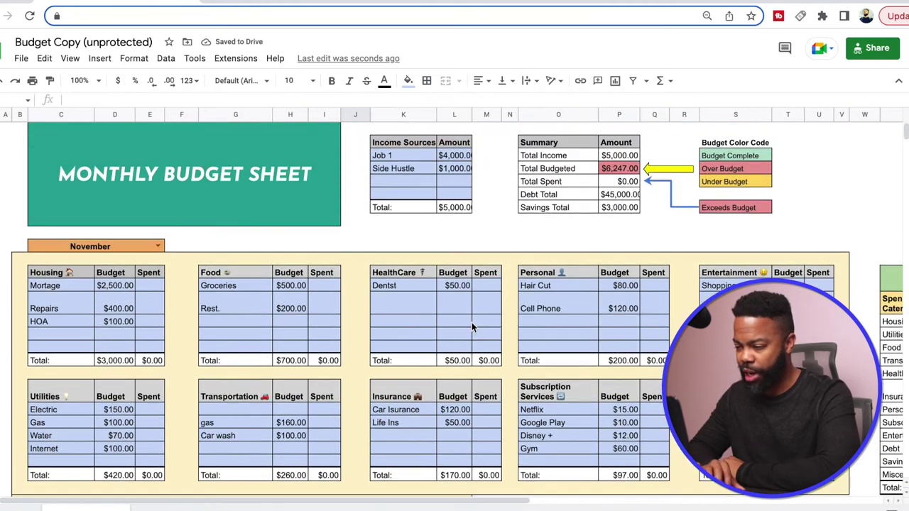
scroll(472, 322, "up", 1)
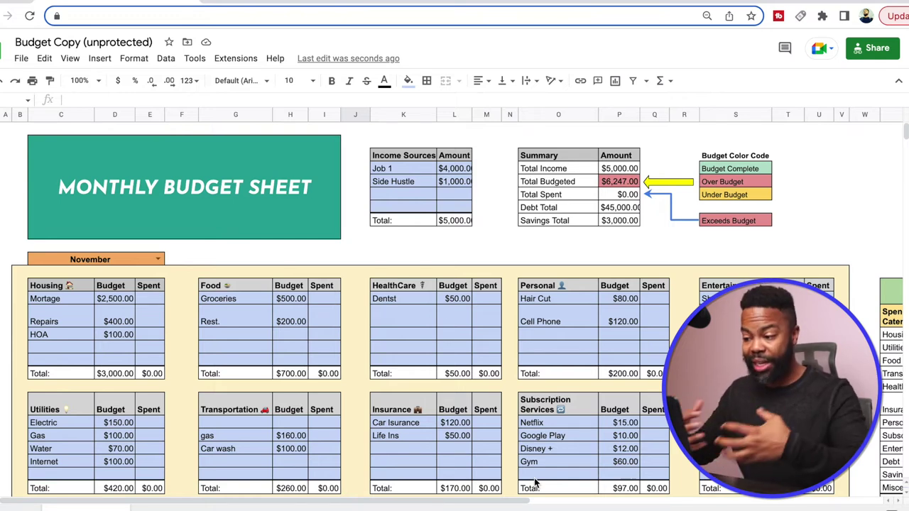
scroll(412, 340, "down", 2)
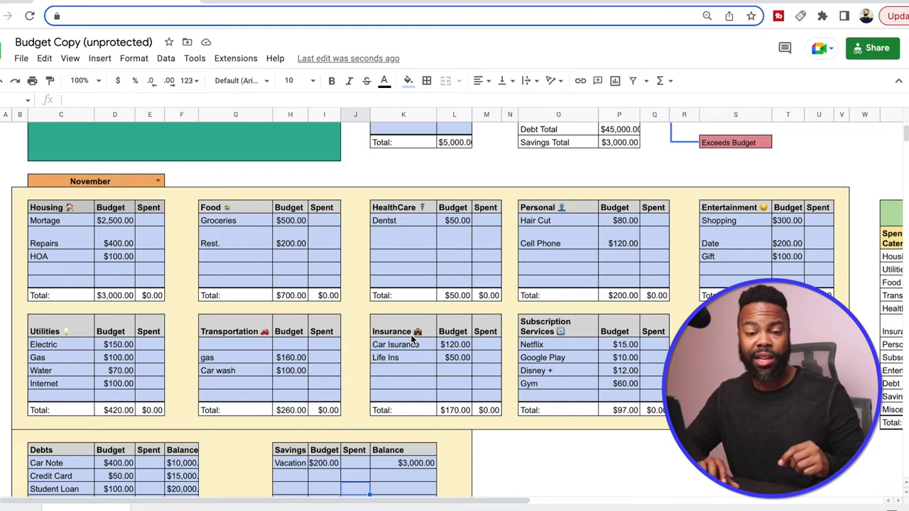
- Lower the budgets: Rest. to 100, Shopping to 0, Date to 100, gas to 120
scroll(293, 232, "down", 1)
left_click(293, 232)
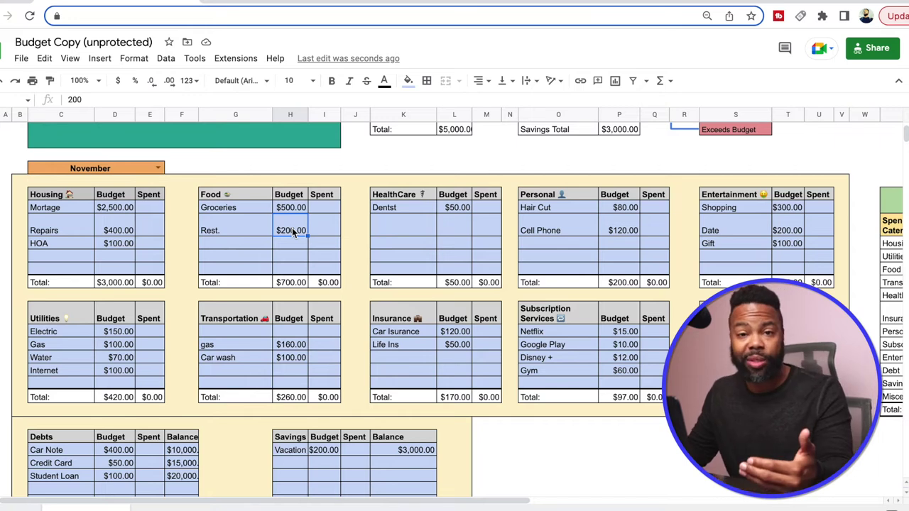
type("100")
key("Return")
scroll(624, 210, "right", 5)
left_click(624, 210)
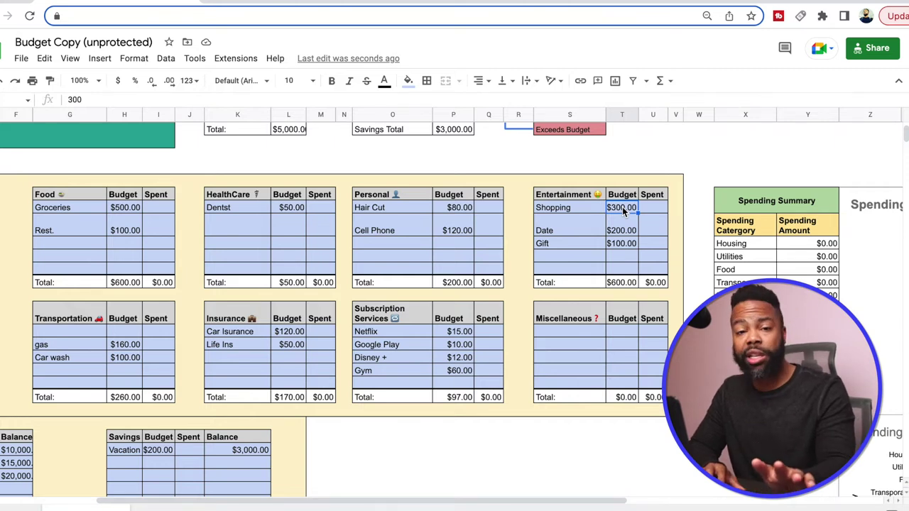
type("0")
key("Return")
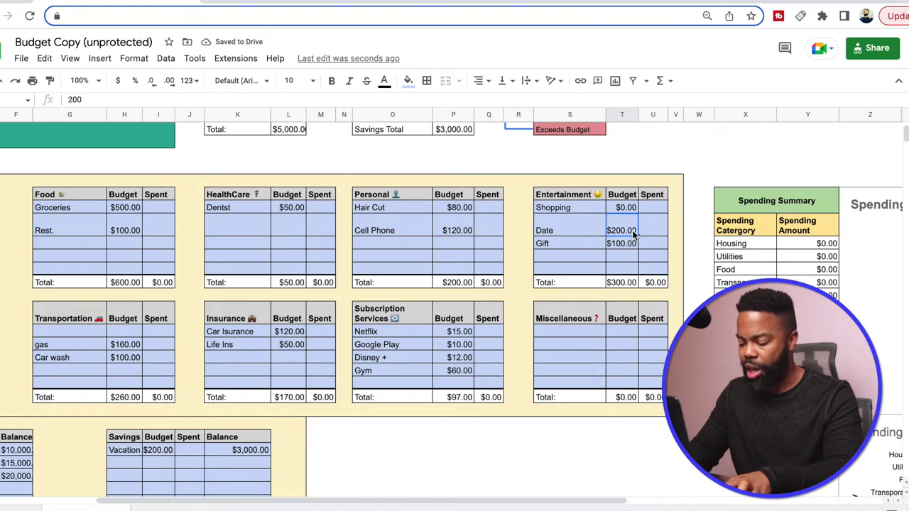
type("100")
key("Return")
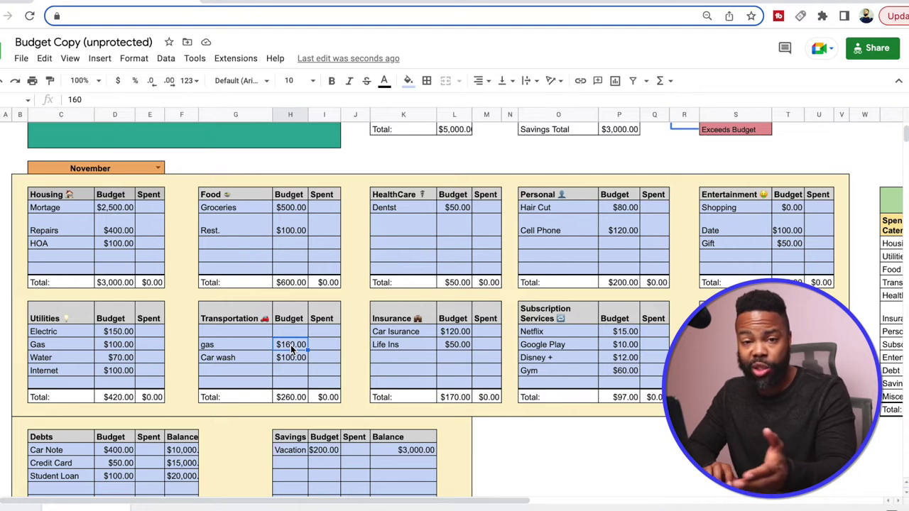
type("120")
key("Return")
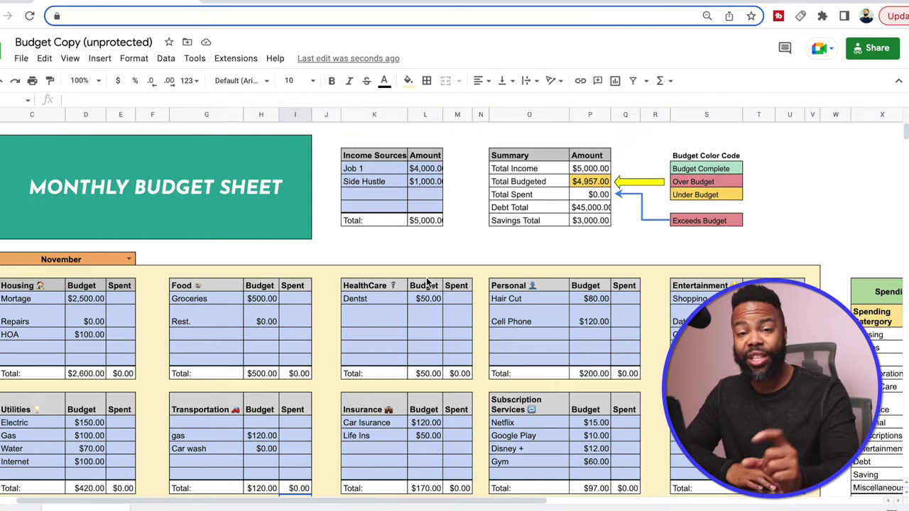
- Change the Repairs housing budget to 43 and check the summary totals
scroll(426, 283, "down", 3)
scroll(427, 283, "left", 1)
left_click(124, 219)
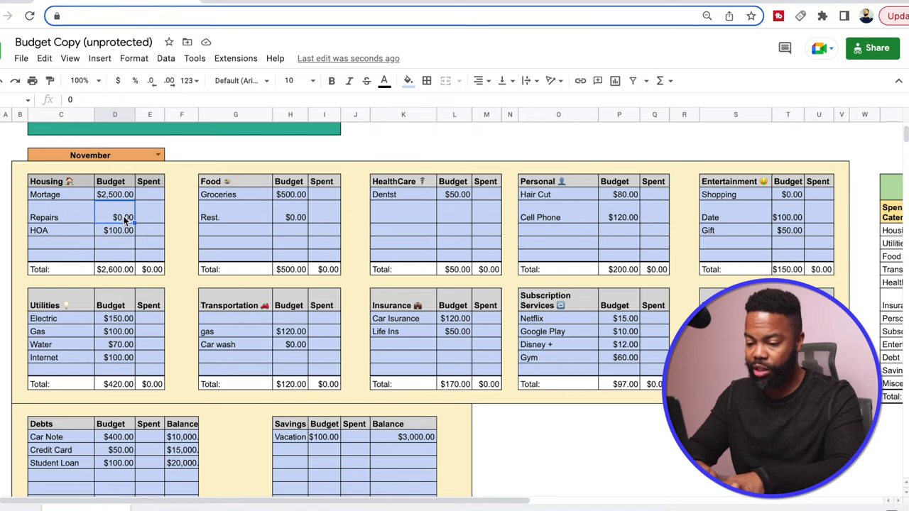
type("43")
left_click(238, 235)
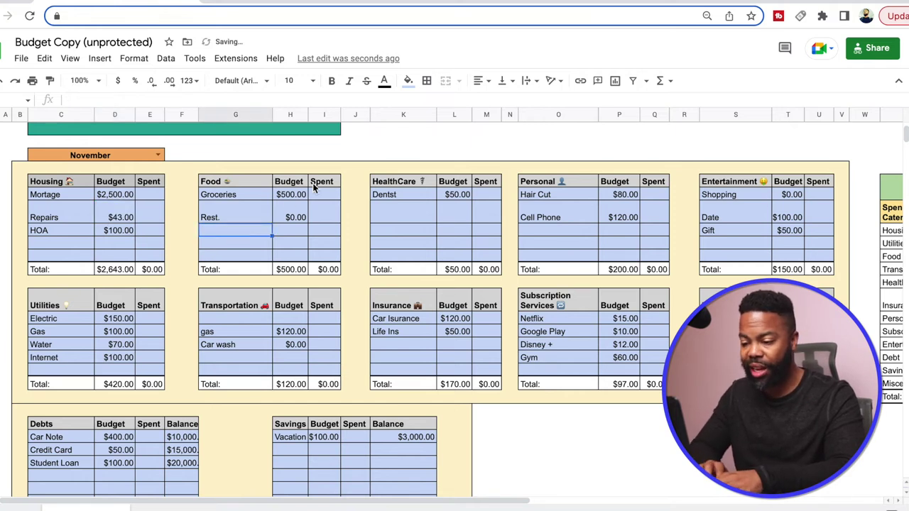
scroll(312, 188, "up", 2)
scroll(314, 188, "up", 1)
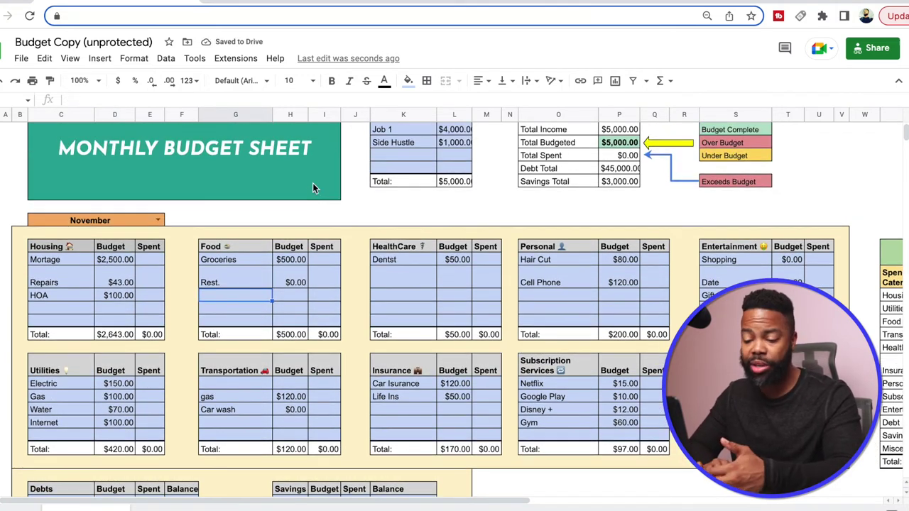
scroll(312, 187, "up", 1)
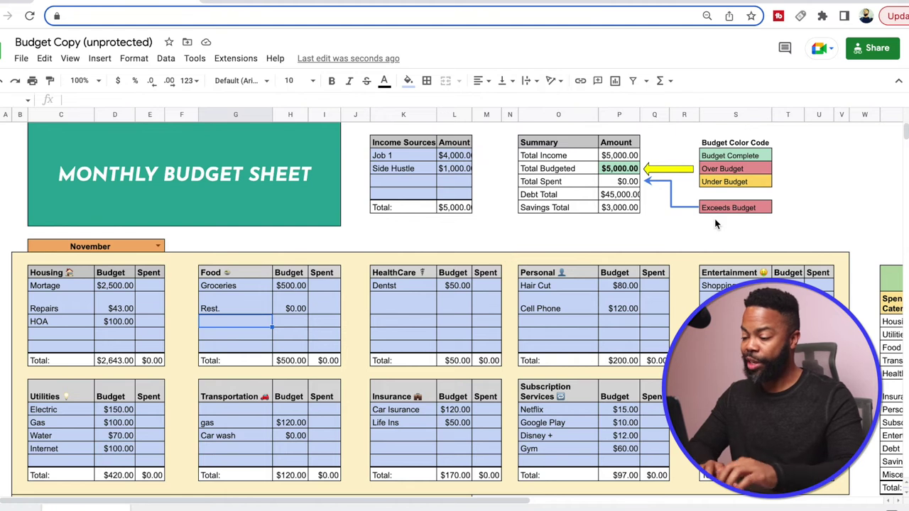
scroll(716, 225, "up", 1)
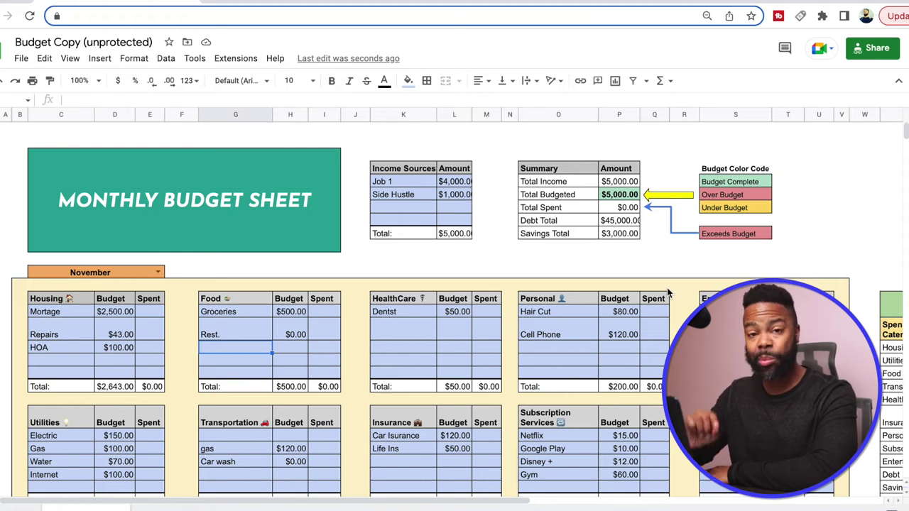
- Scroll down the budget sheet toward the spending summary and charts
scroll(262, 360, "down", 1)
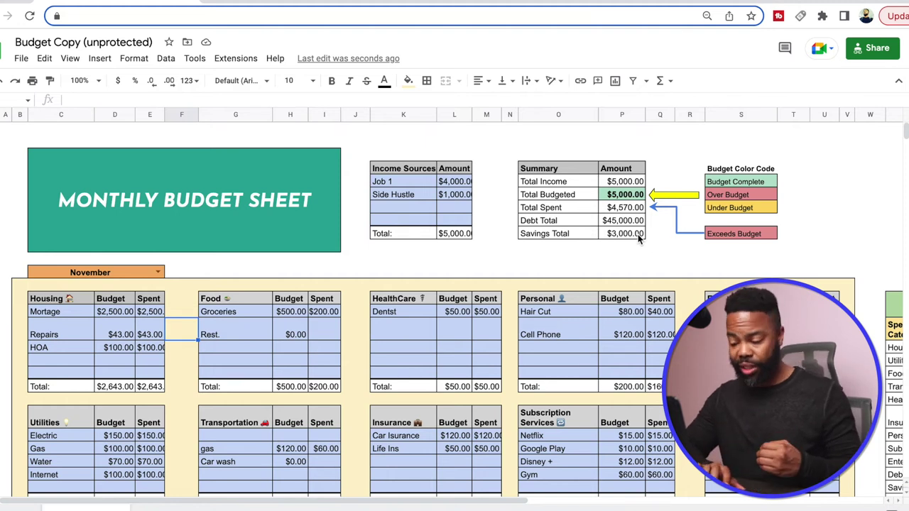
scroll(593, 262, "down", 1)
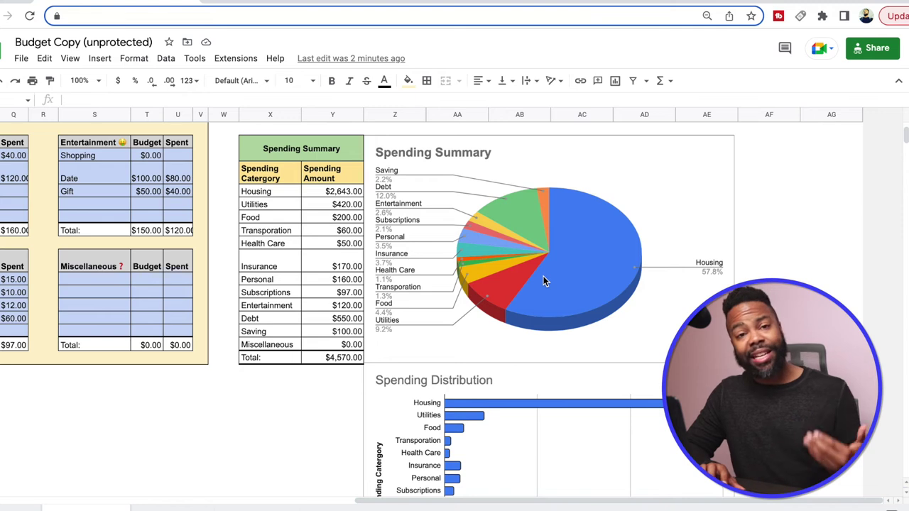
scroll(575, 309, "down", 1)
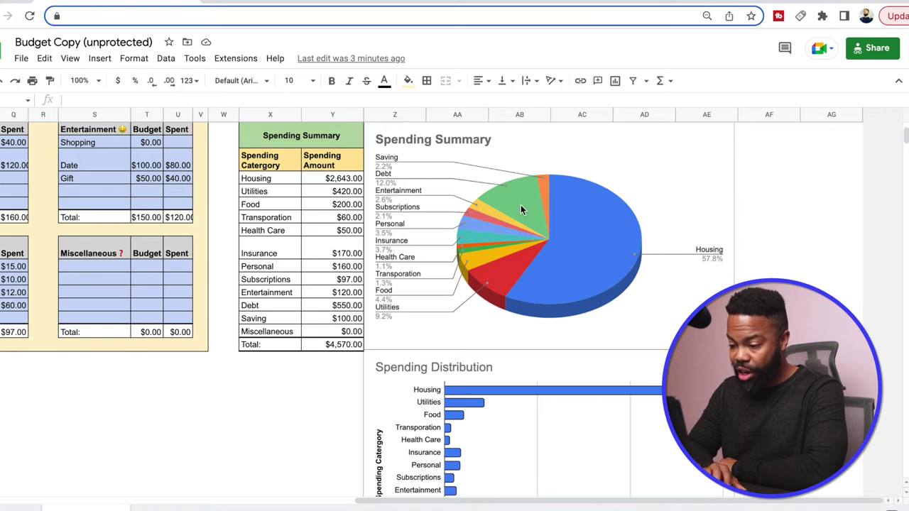
scroll(498, 283, "down", 5)
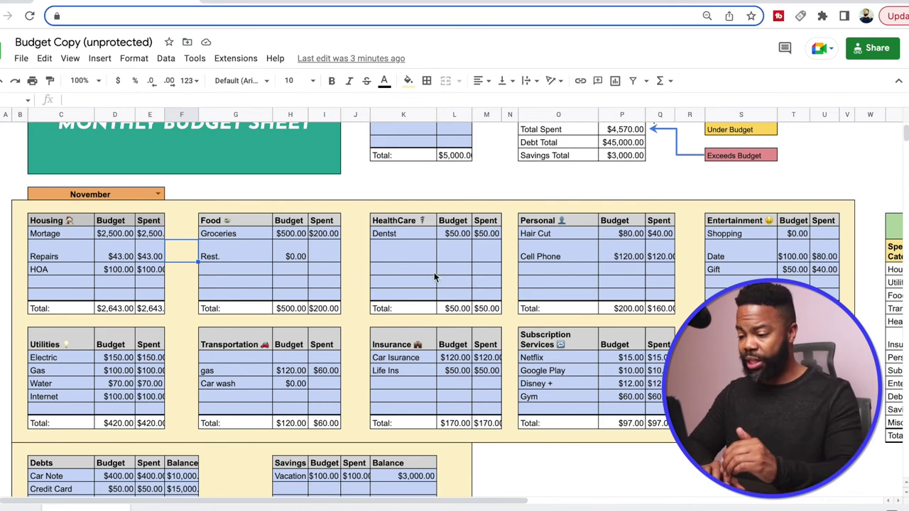
- Change the Entertainment Date budget to 80
scroll(636, 269, "right", 4)
scroll(636, 266, "down", 1)
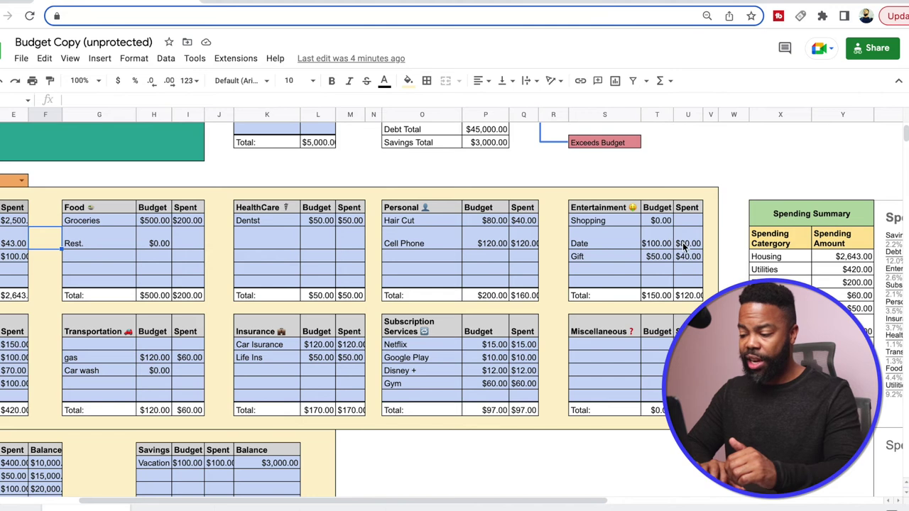
left_click(663, 247)
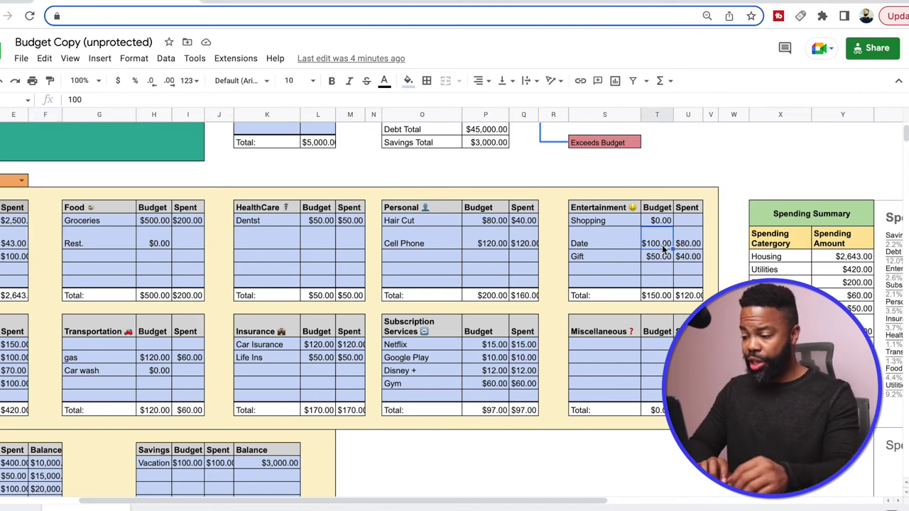
type("80")
key("Return")
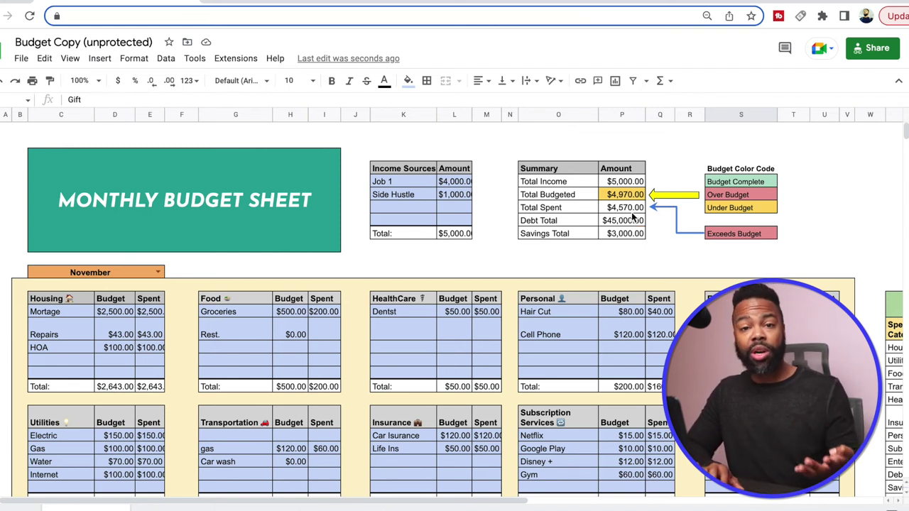
left_click(298, 334)
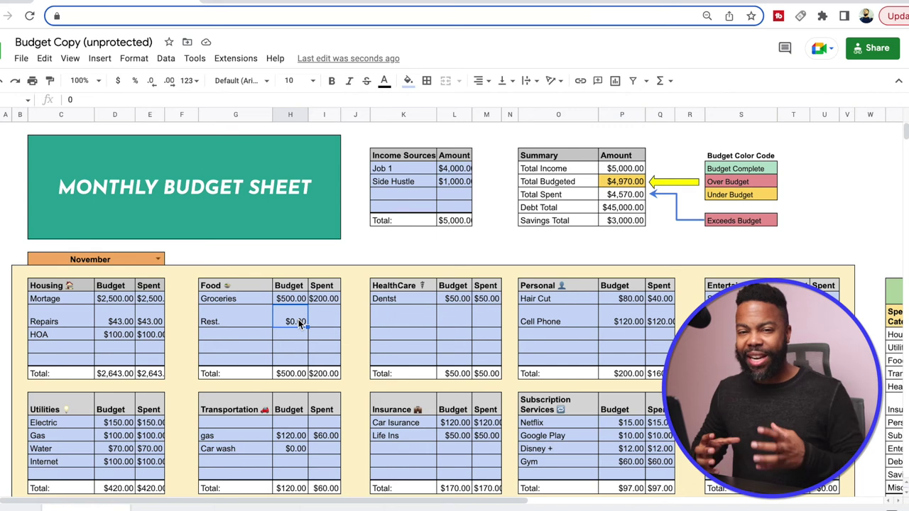
scroll(154, 437, "down", 3)
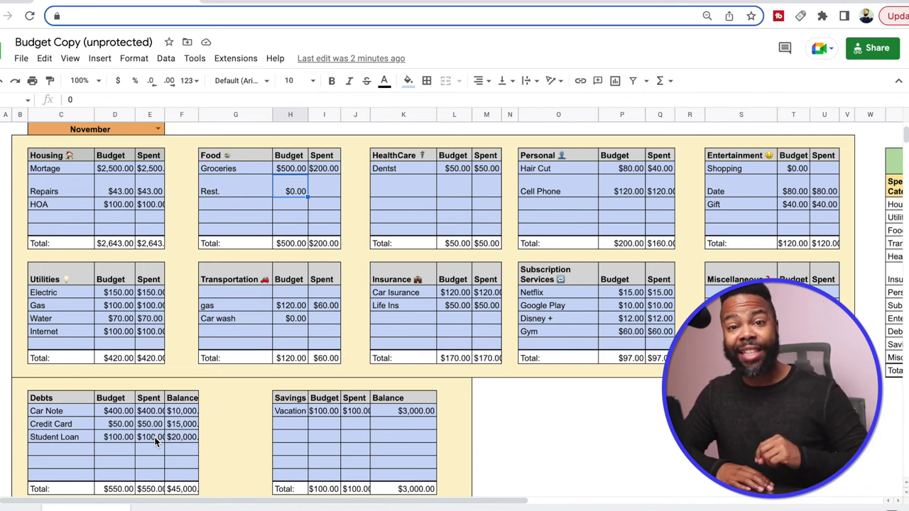
scroll(154, 436, "up", 1)
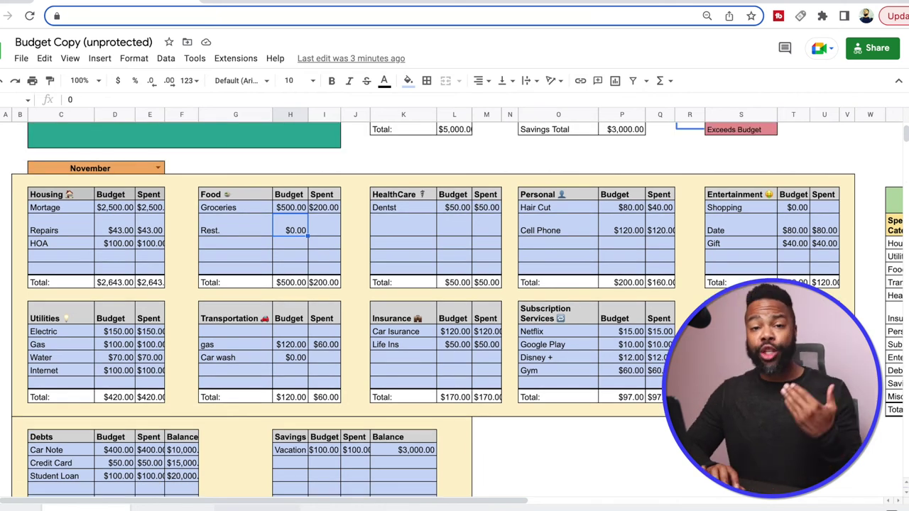
left_click(85, 507)
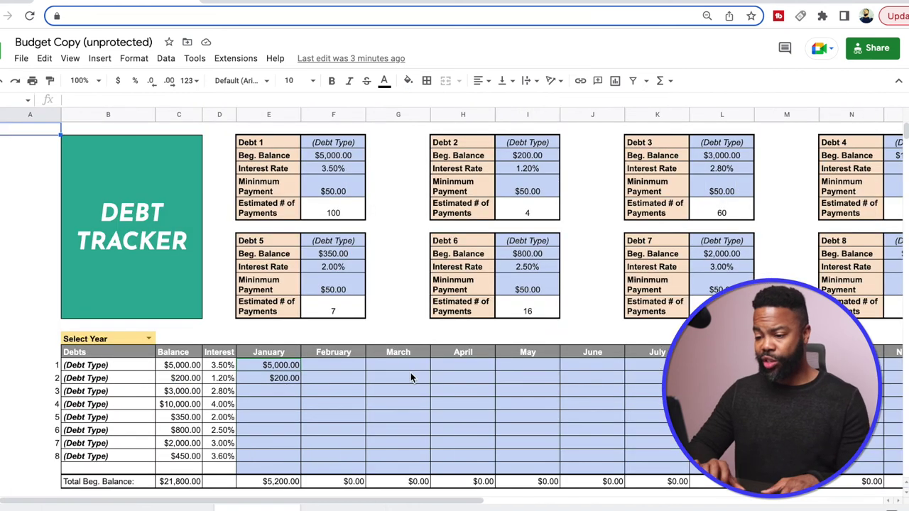
- Scroll down the sheet toward the sheet tabs
scroll(410, 377, "down", 1)
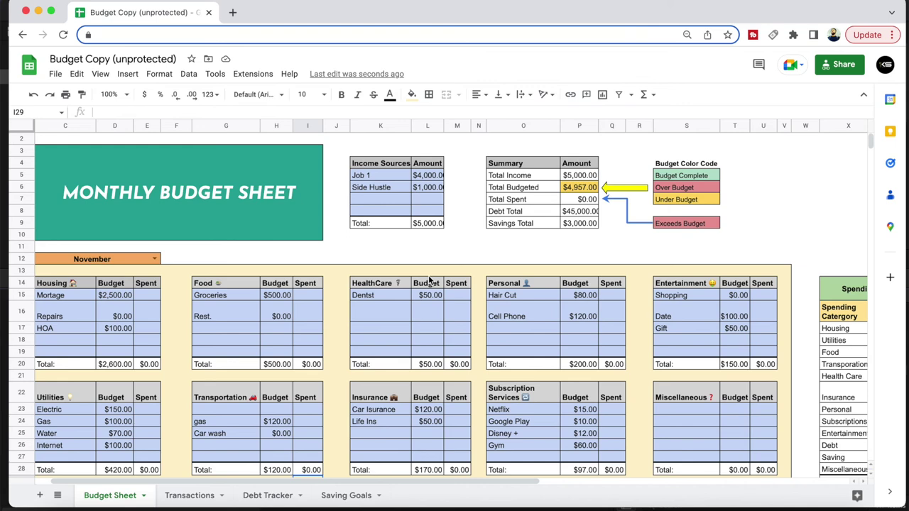
- Scroll through the budget sheet and back up to the monthly budget tables
scroll(491, 343, "down", 5)
scroll(420, 267, "up", 3)
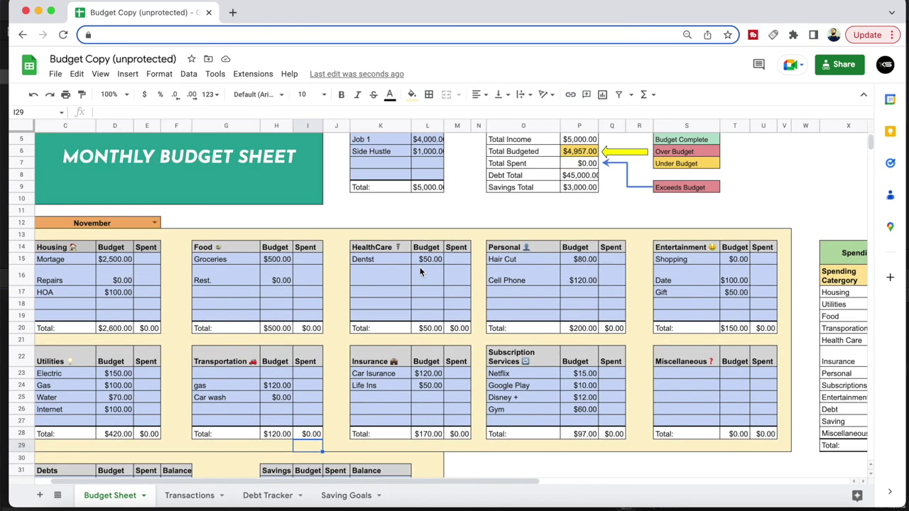